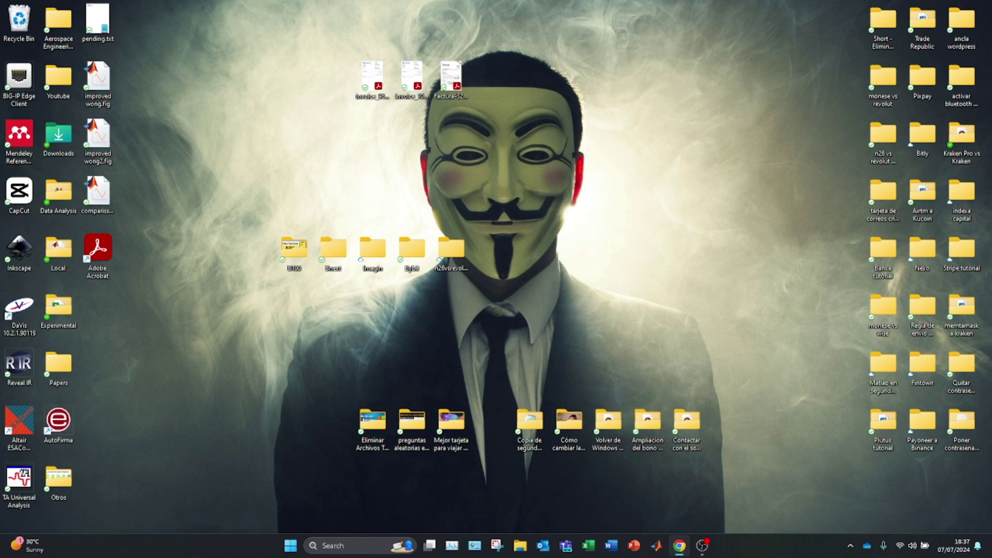
Open the user's temporary files folder by running %temp% from the Run dialog.
key("super+r")
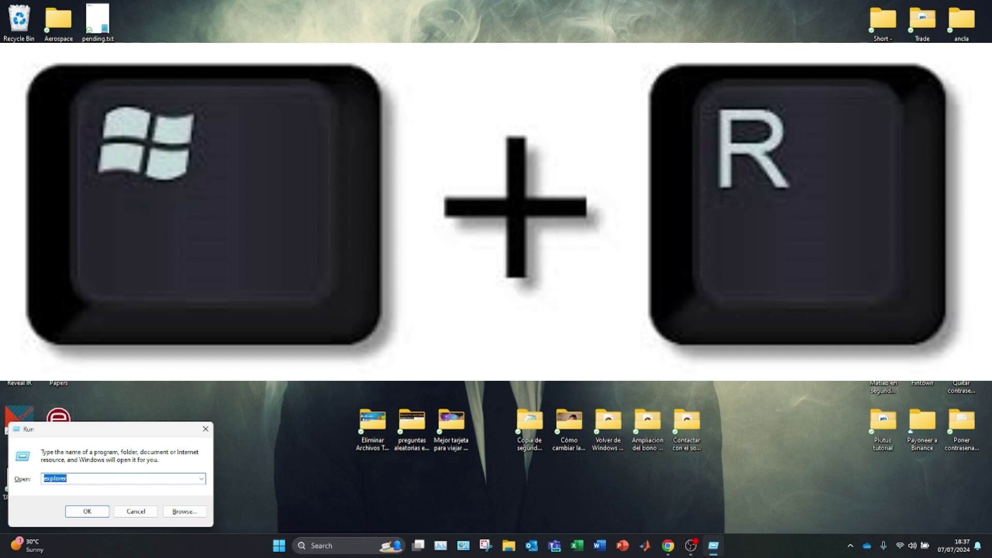
type("%")
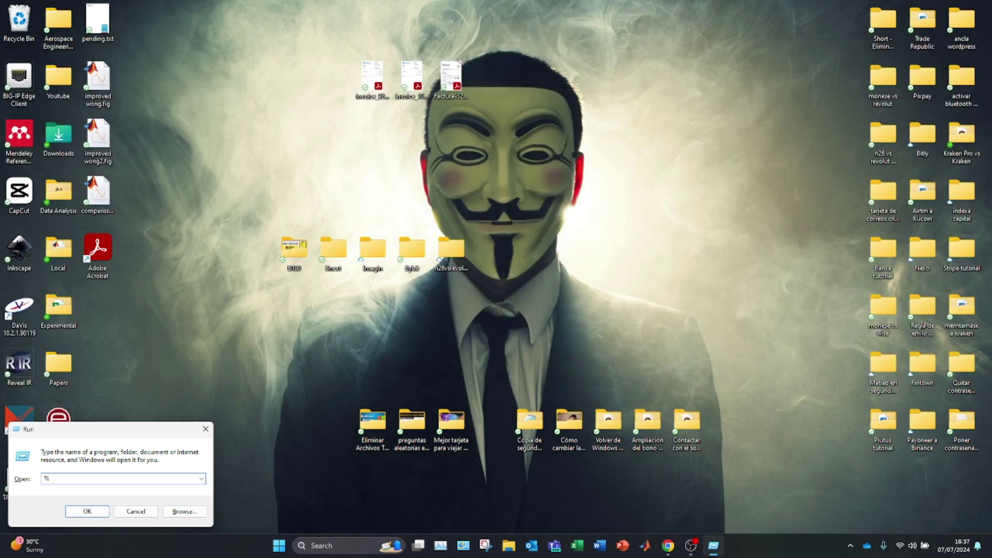
type("temp%")
left_click(87, 512)
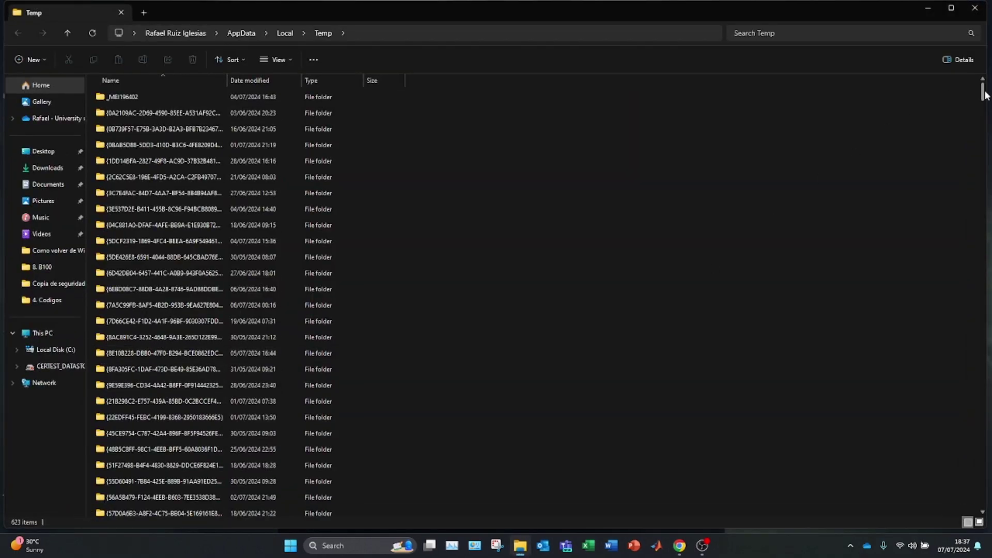
Select every file and folder in the user's Temp folder and delete them all.
left_click_drag(984, 94, 956, 502)
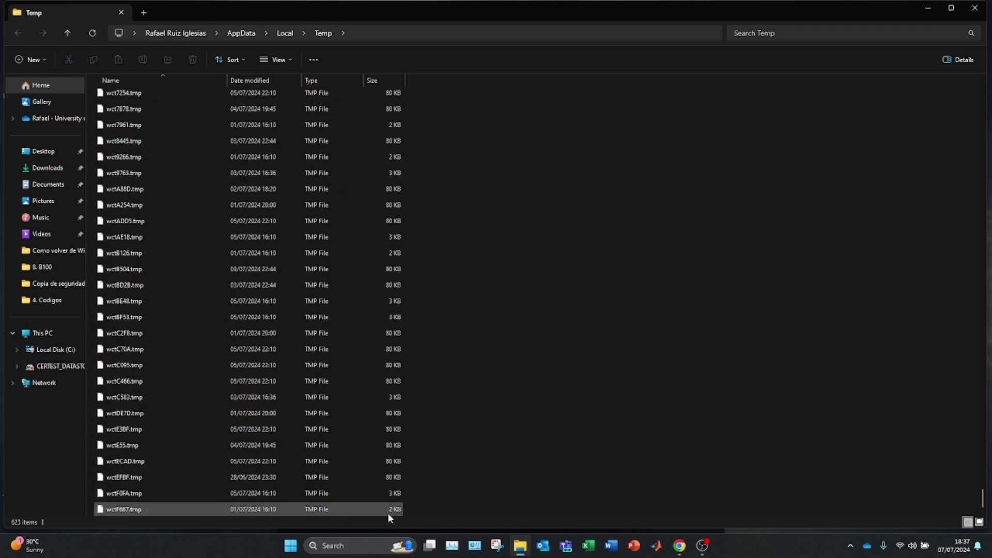
left_click_drag(976, 500, 969, 104)
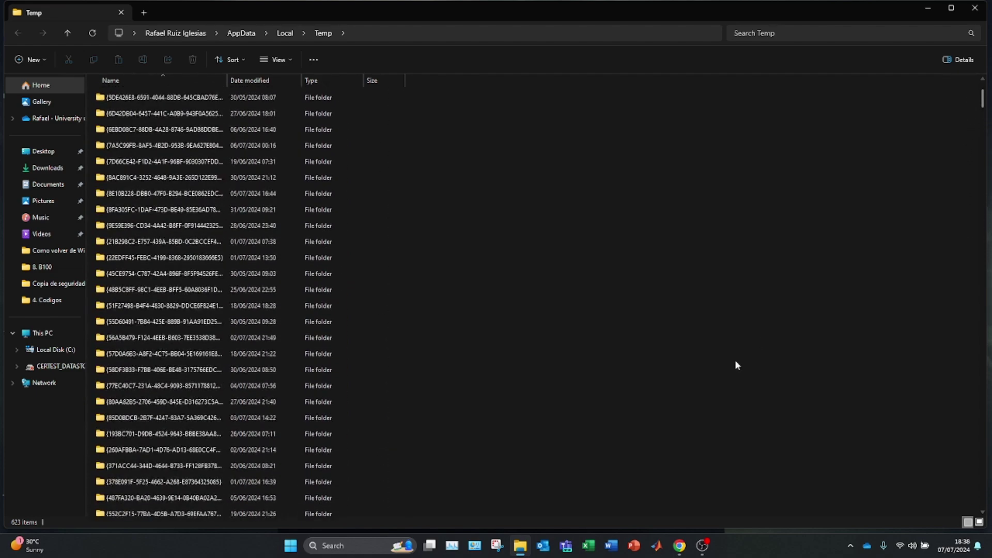
key("ctrl+a")
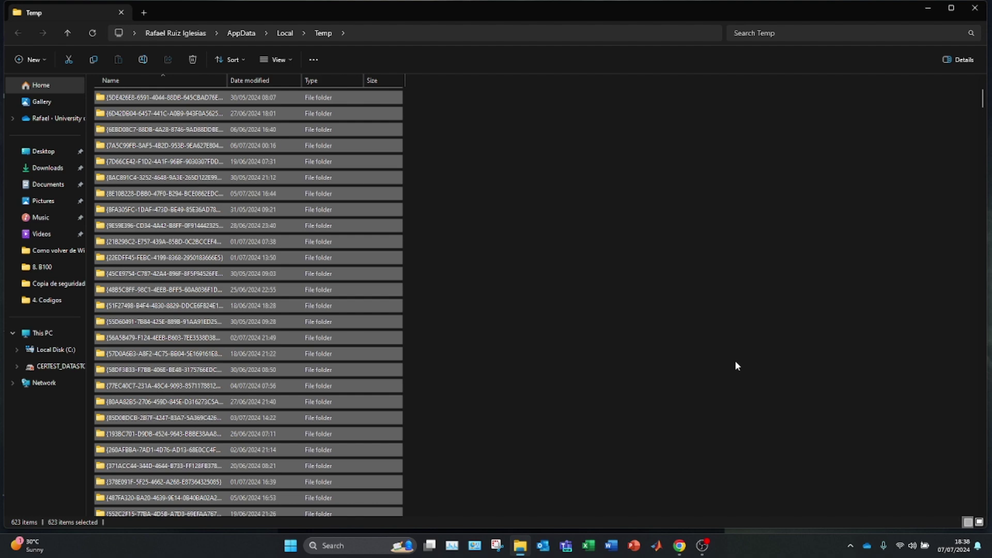
right_click(448, 341)
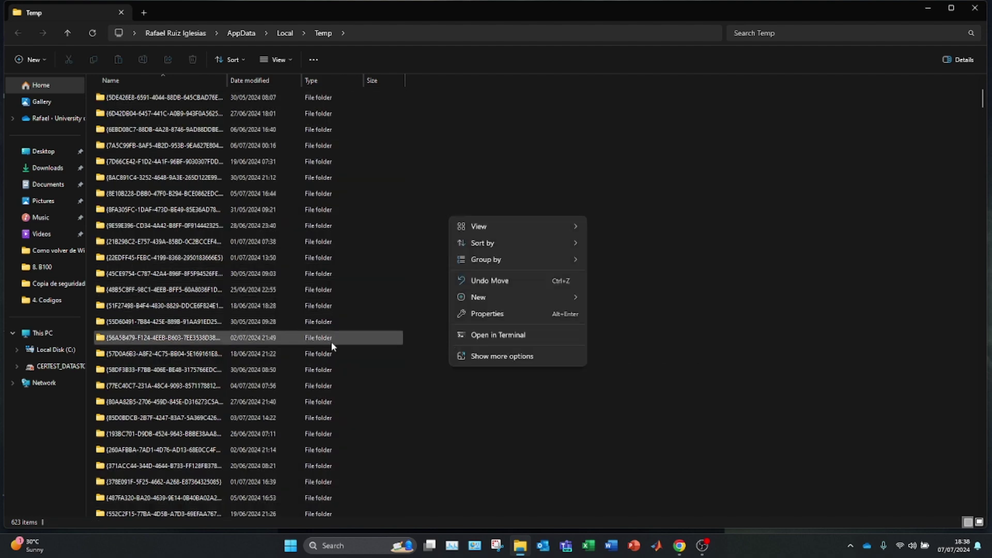
left_click(355, 358)
right_click(301, 363)
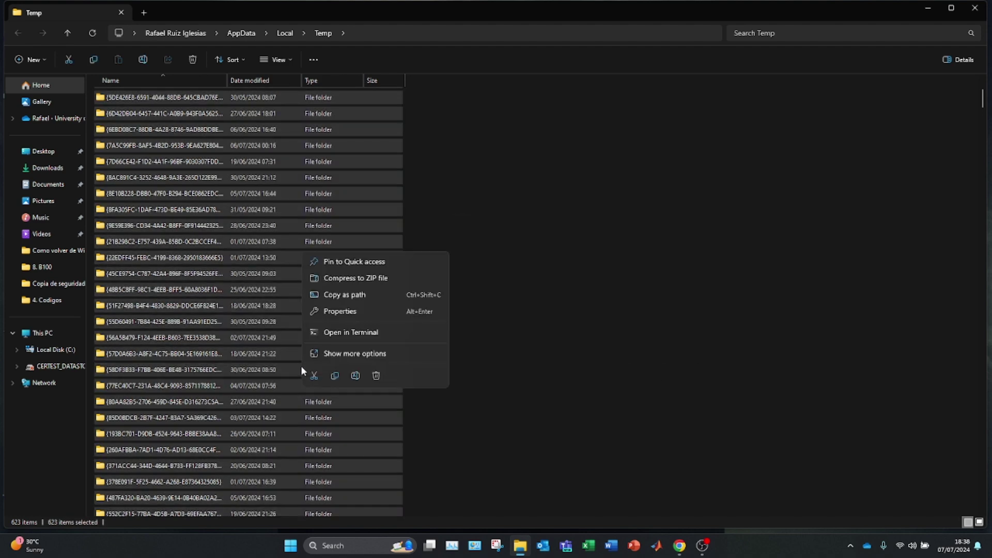
left_click(376, 379)
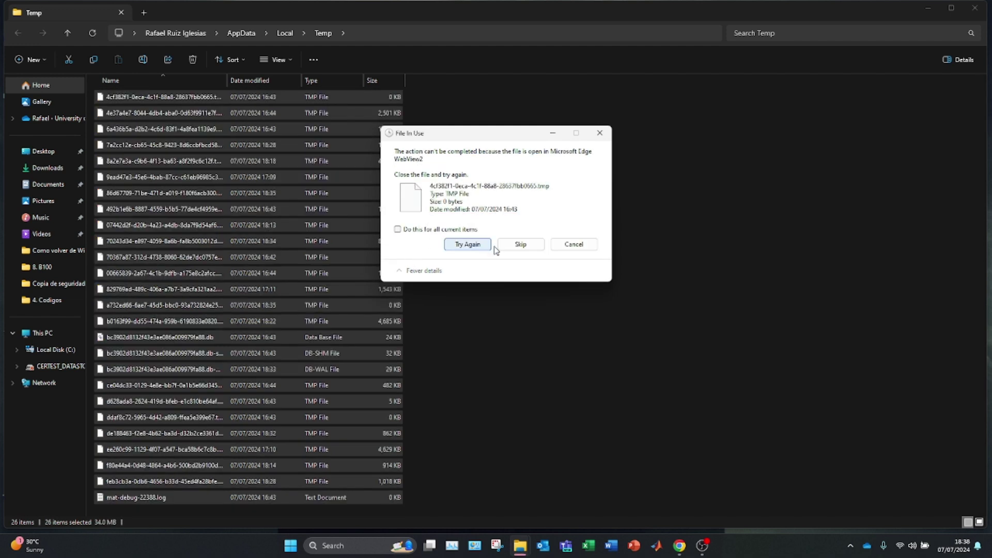
Skip all in-use files for the current deletion and close the user's Temp folder window.
left_click(471, 245)
left_click(395, 229)
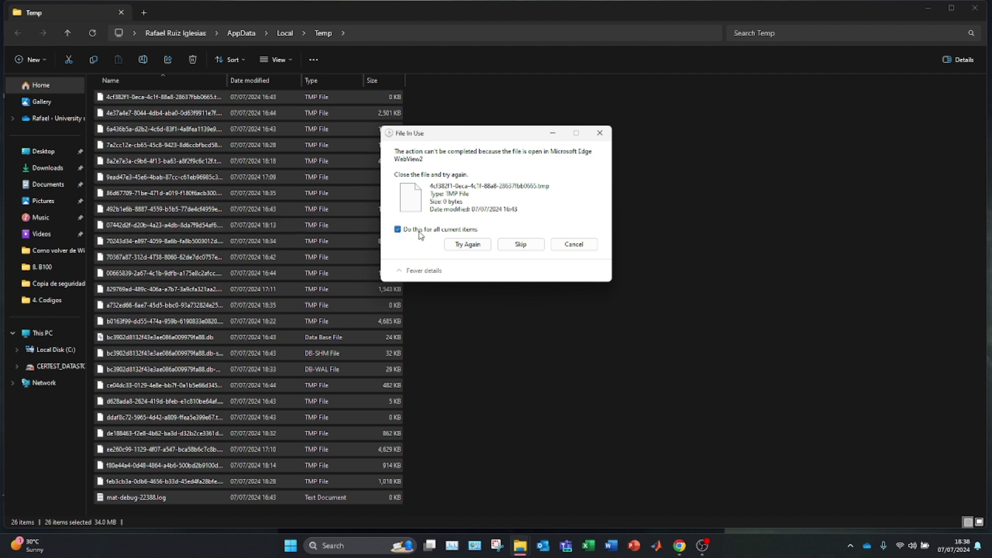
left_click(520, 245)
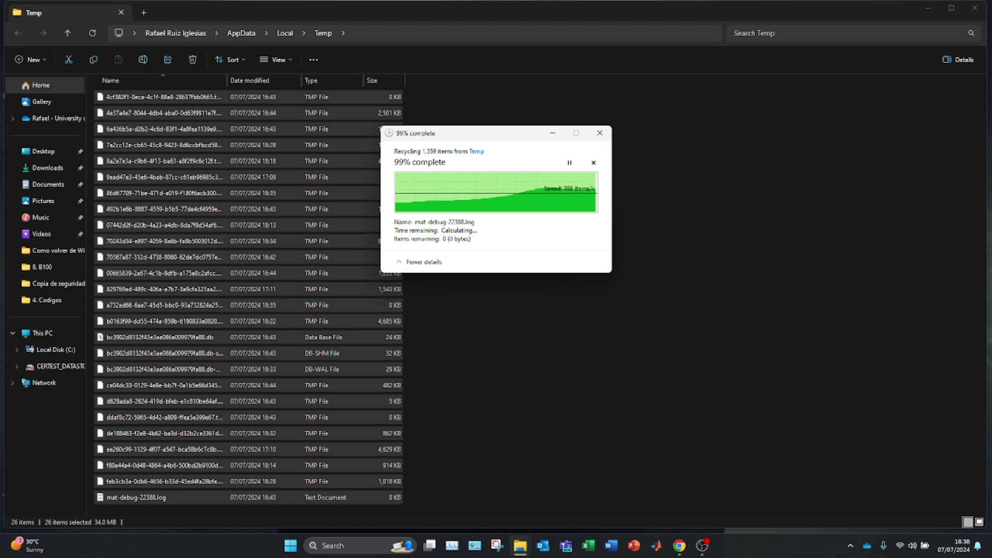
key("alt+Tab")
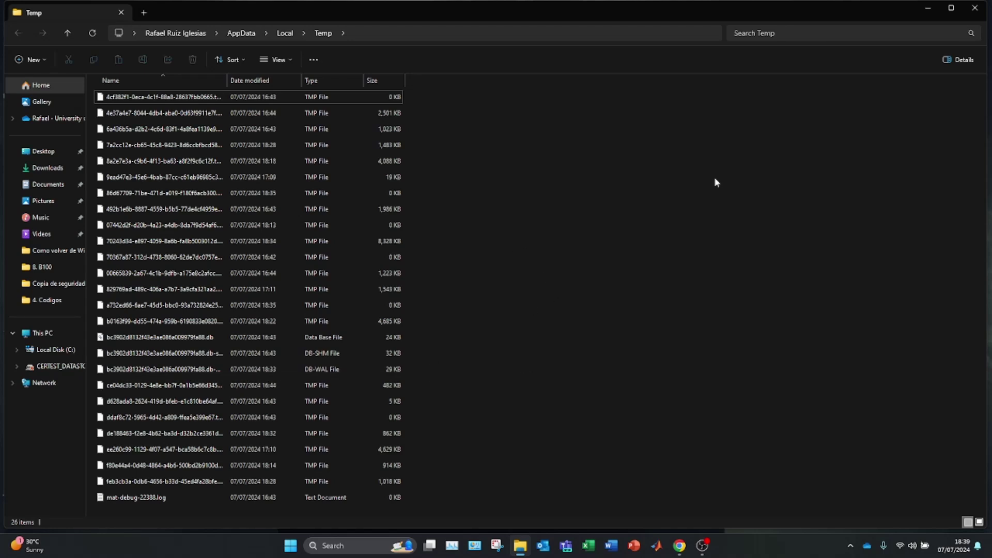
left_click(975, 8)
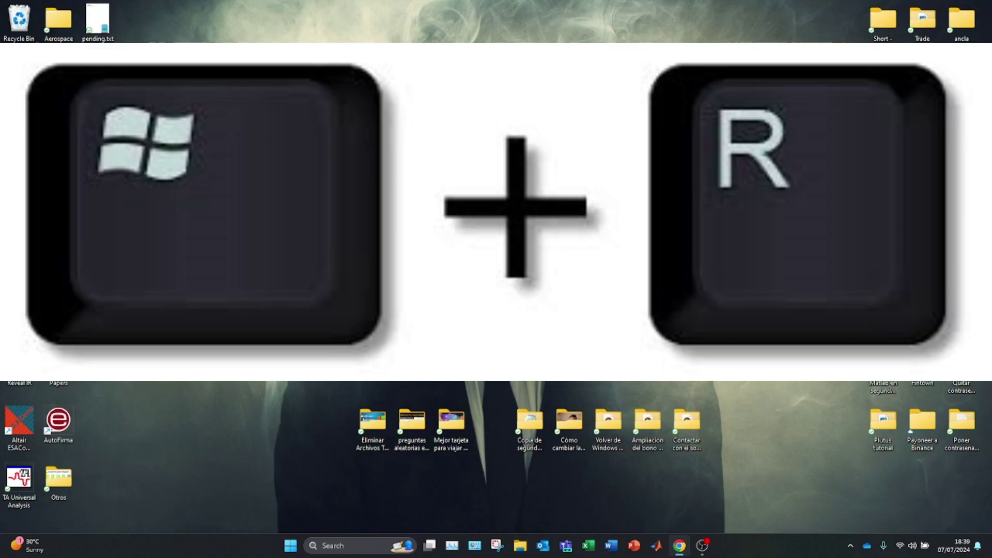
Open the Windows Temp folder by running temp from the Run dialog, and grant access to the folder.
key("super+r")
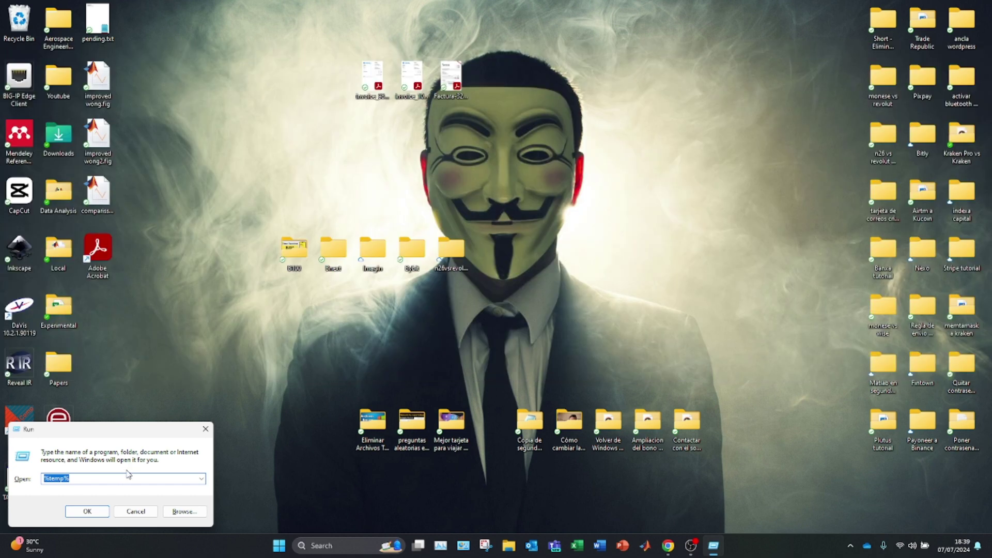
left_click(70, 479)
key("BackSpace")
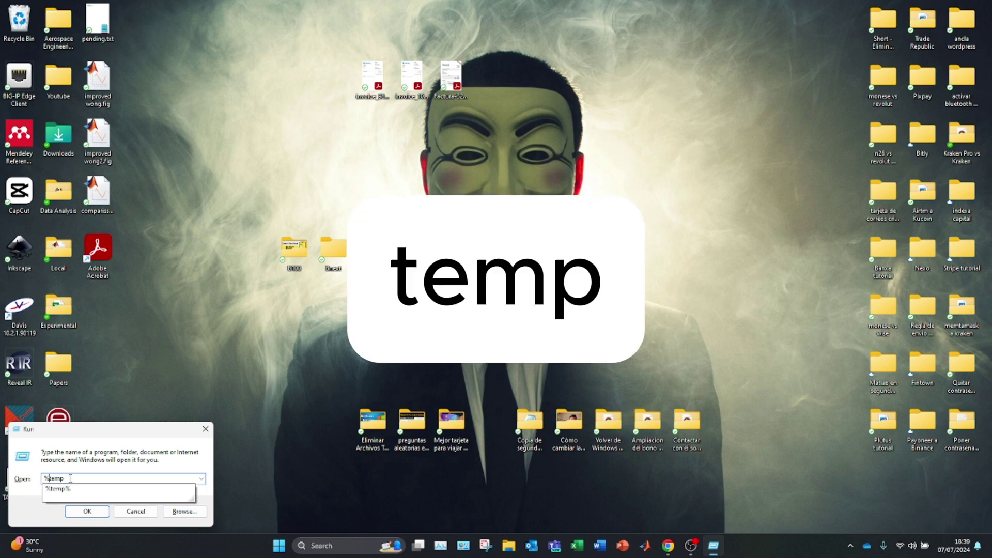
type("%")
key("Return")
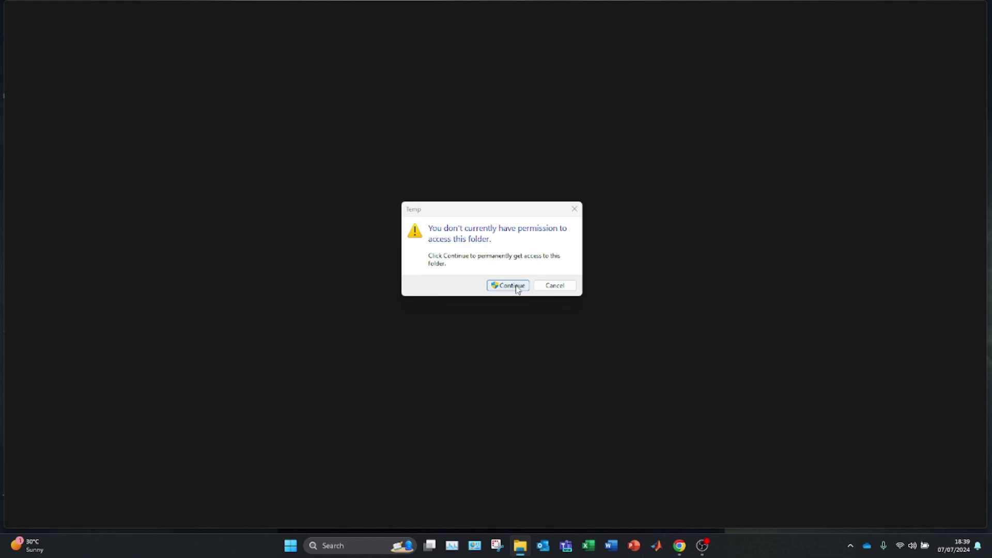
left_click(517, 287)
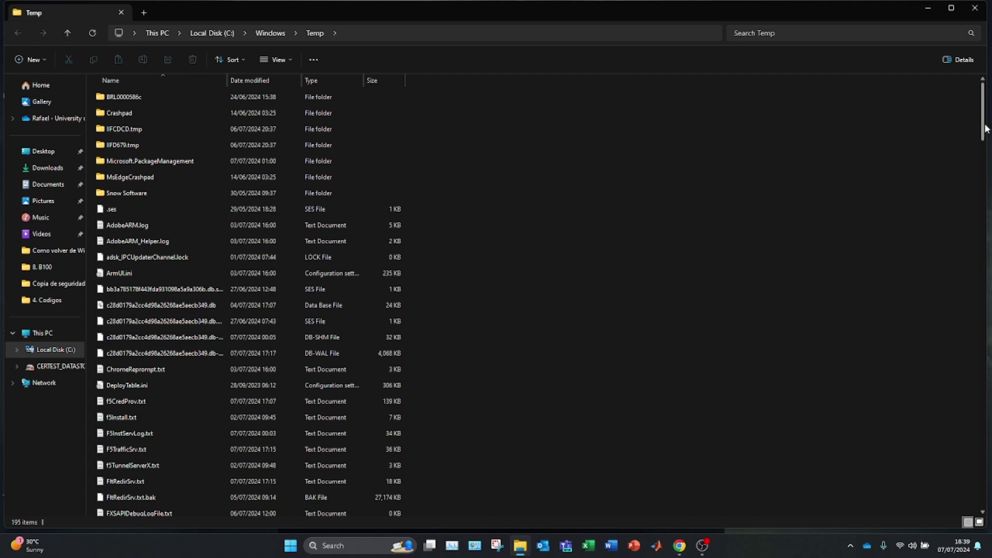
Delete everything in the Windows Temp folder, granting administrator permission for all current items.
left_click_drag(983, 129, 856, 499)
key("ctrl+a")
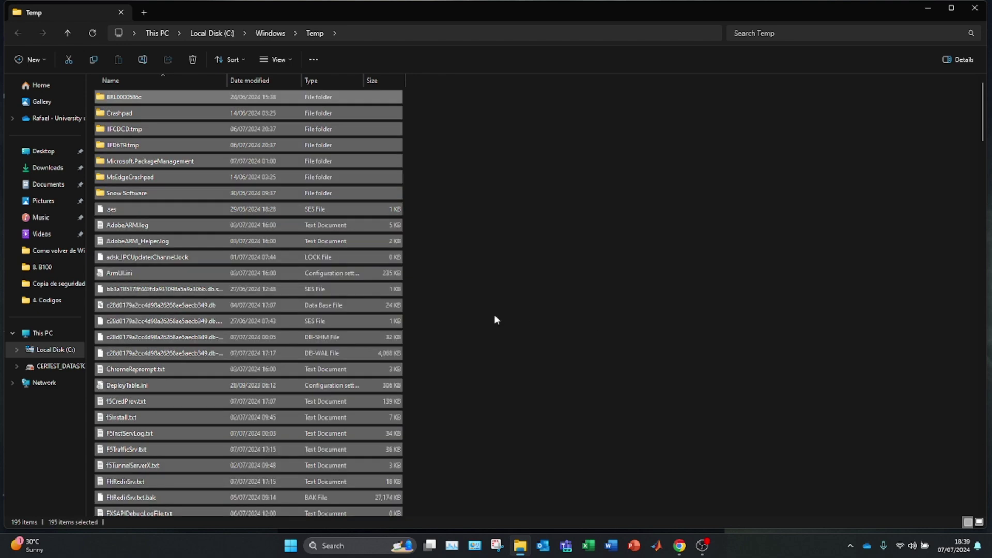
right_click(295, 324)
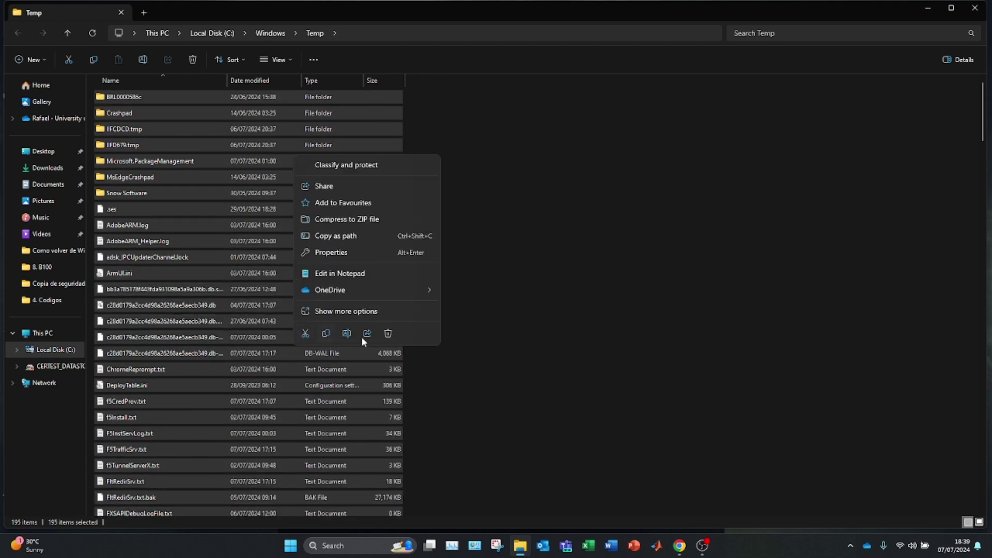
left_click(389, 335)
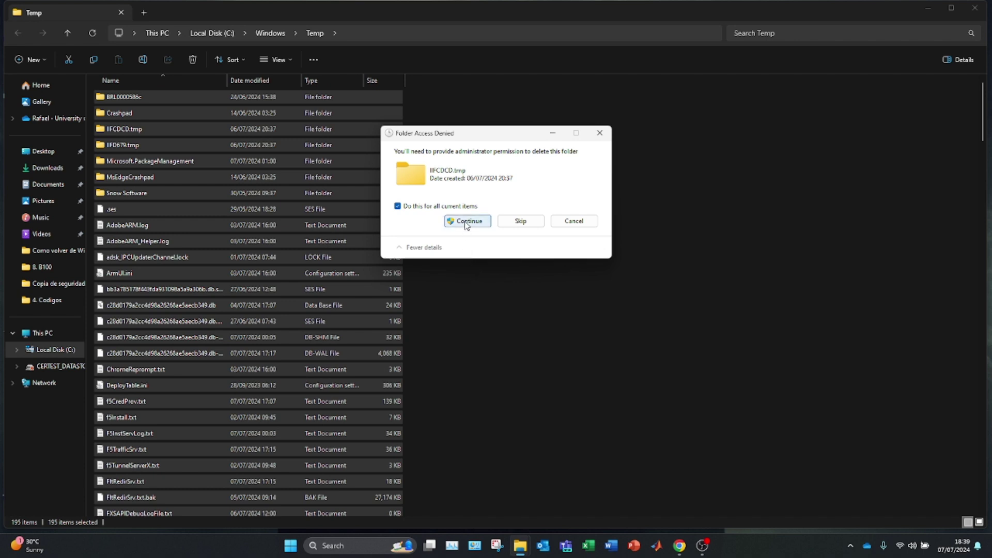
left_click(465, 221)
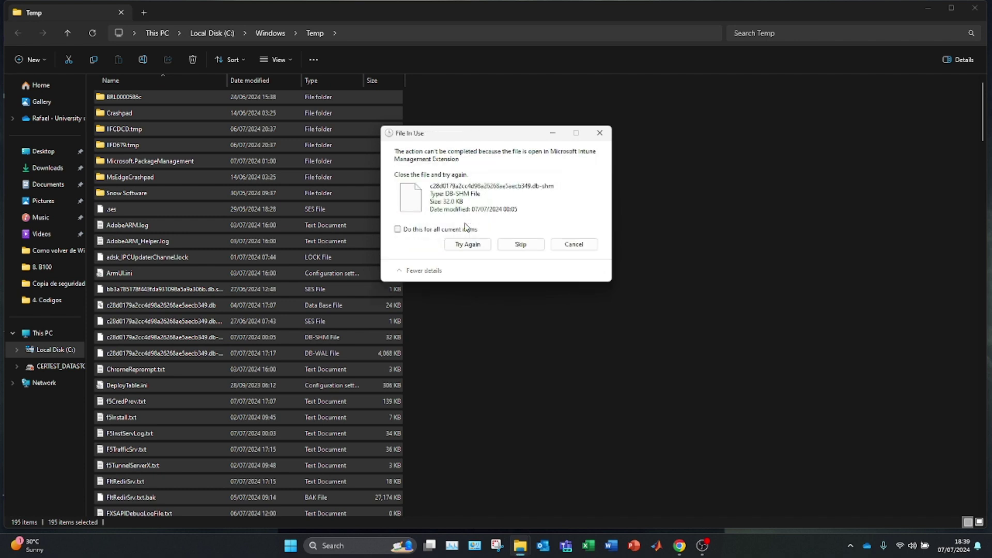
Skip all in-use files in the Windows Temp deletion and close the folder window.
left_click(427, 233)
left_click(531, 246)
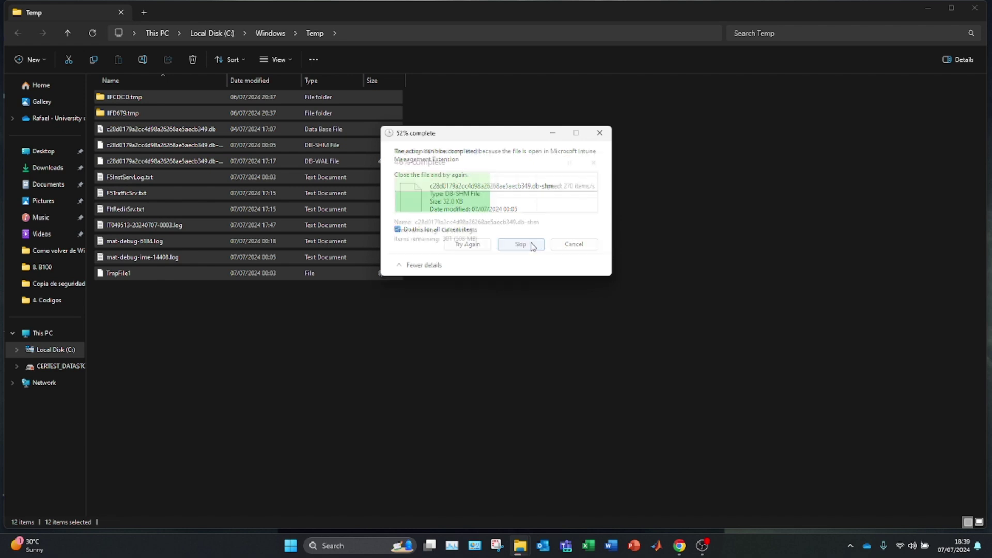
left_click(216, 279)
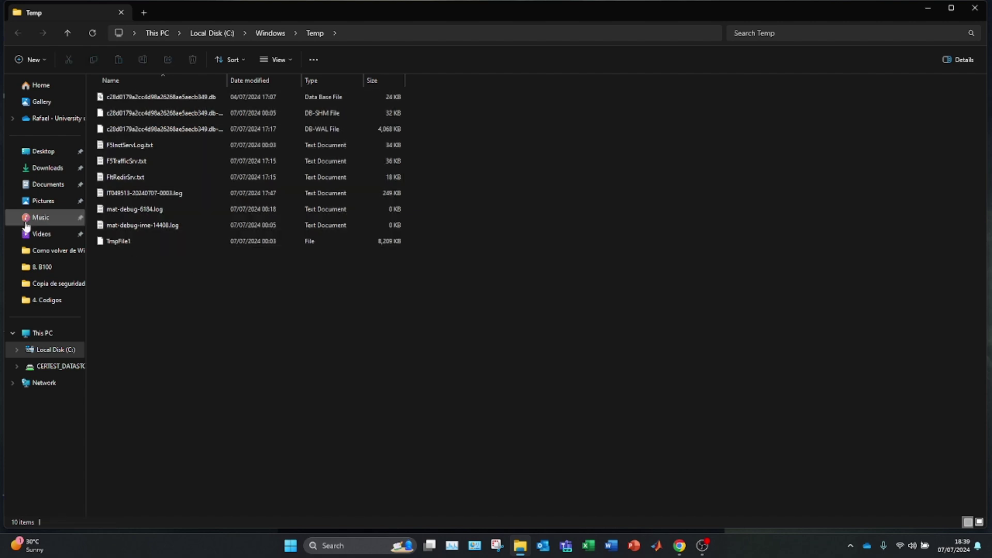
left_click(975, 8)
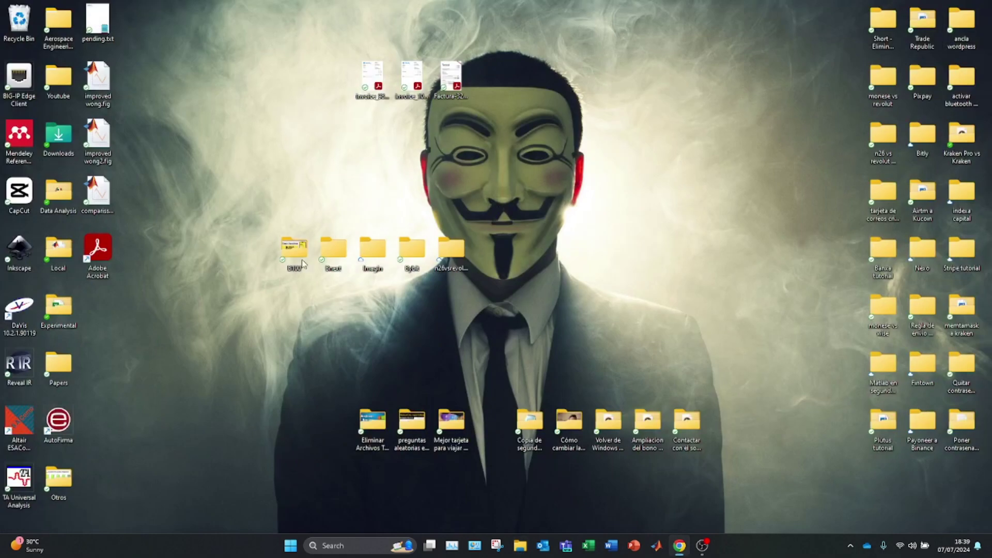
Open the Windows Prefetch folder by running prefetch from the Run dialog, and grant access to the folder.
key("super+r")
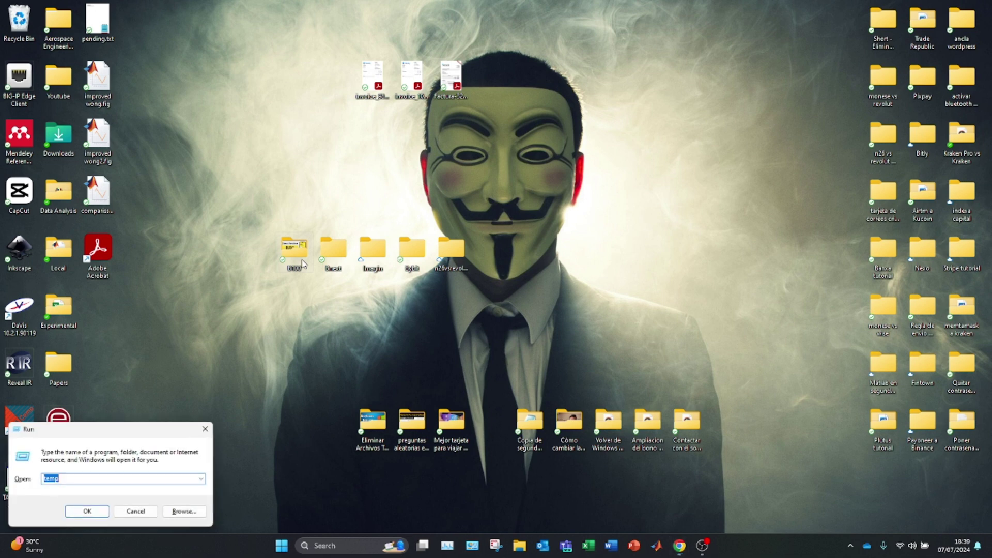
type("pre")
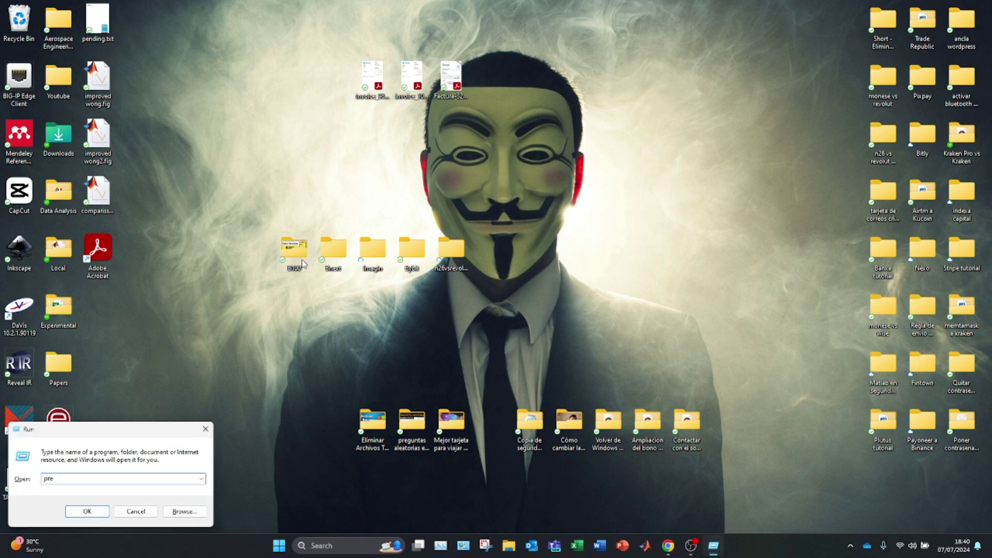
type("fetch")
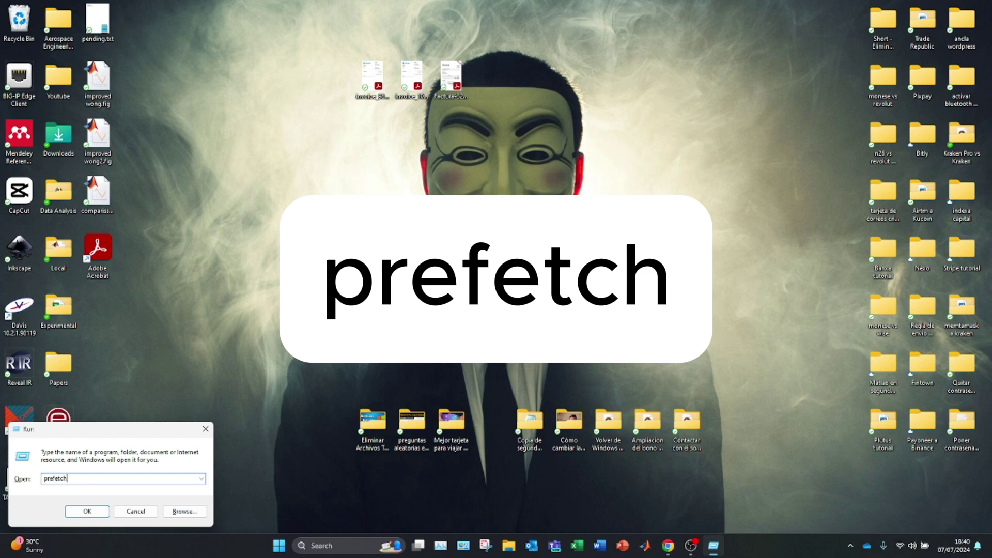
key("Return")
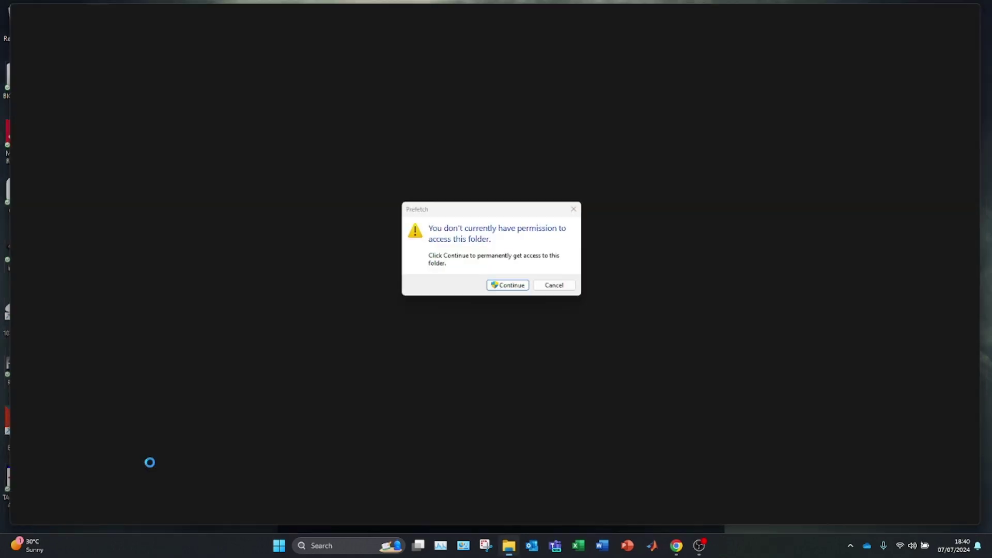
left_click(505, 285)
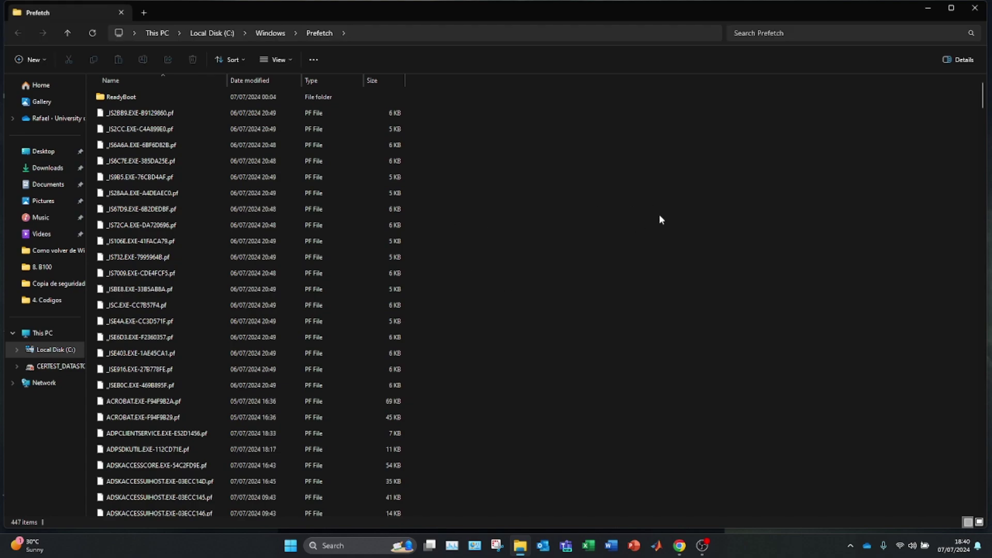
Delete all items in the Prefetch folder, skipping every file that is in use.
left_click_drag(983, 96, 986, 126)
key("ctrl+a")
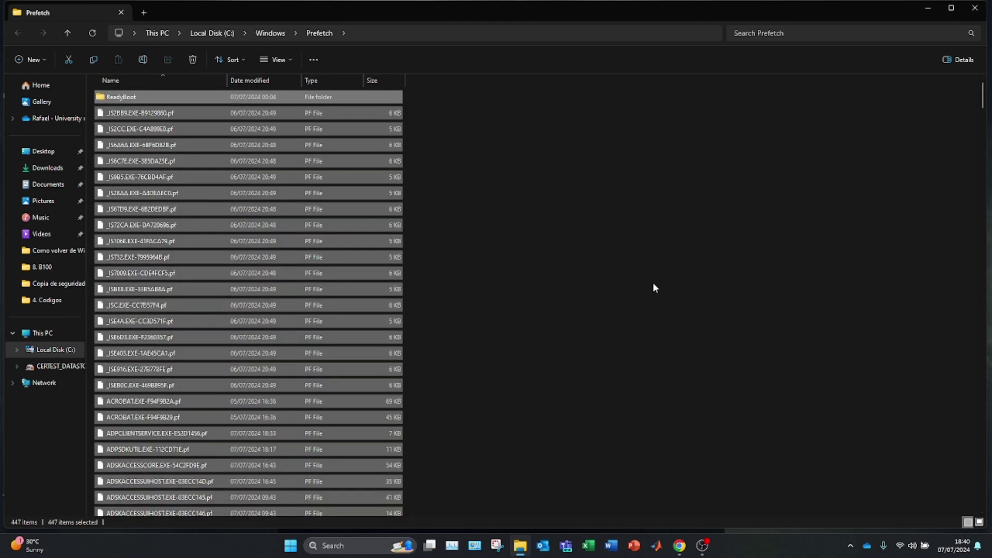
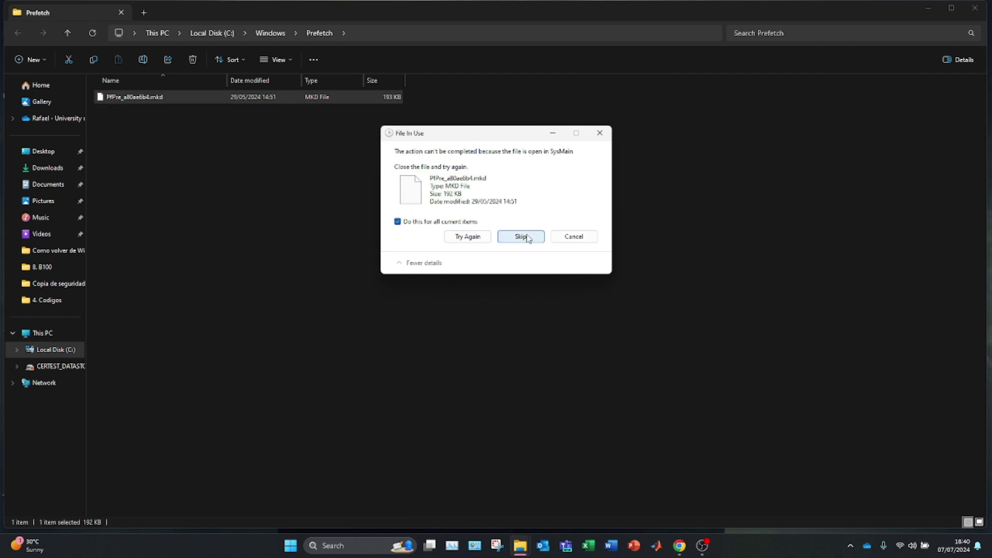
left_click(520, 236)
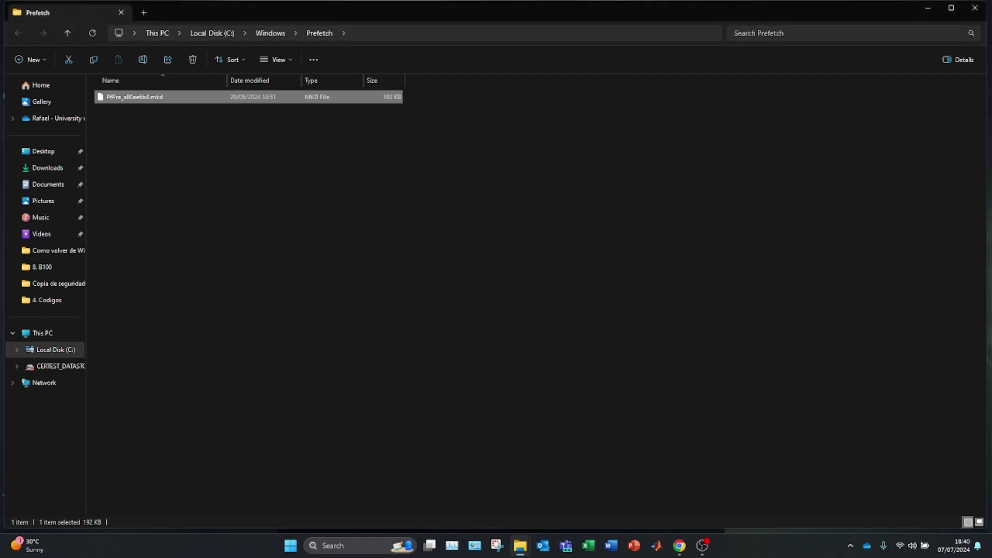
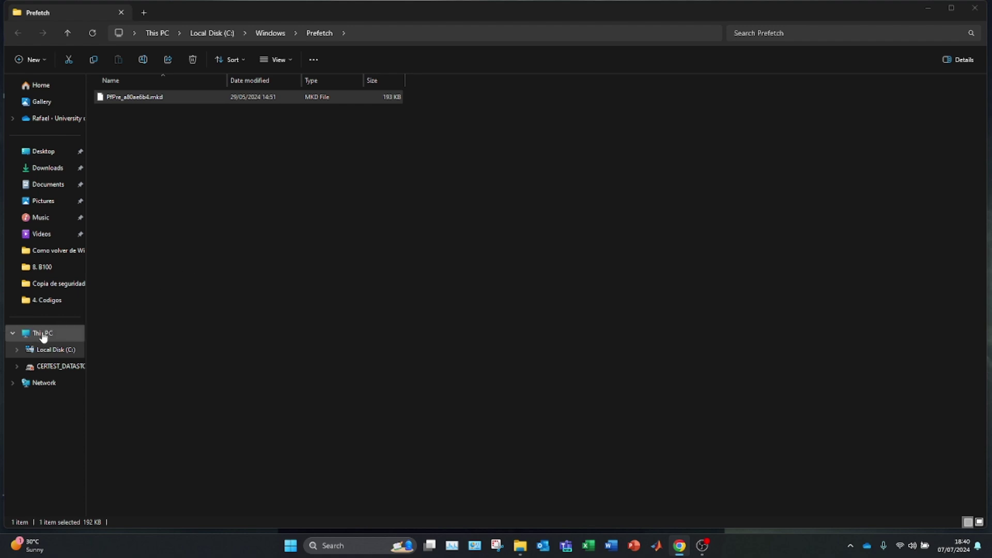
View the detailed storage usage of Local Disk (C:) from its drive properties, and close the usage overview and the properties without applying changes.
left_click(41, 335)
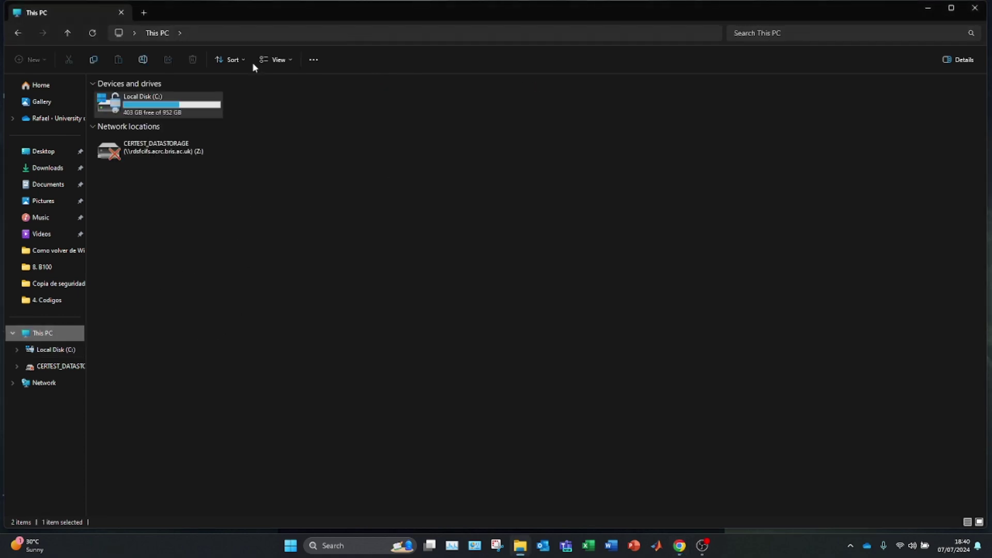
right_click(142, 107)
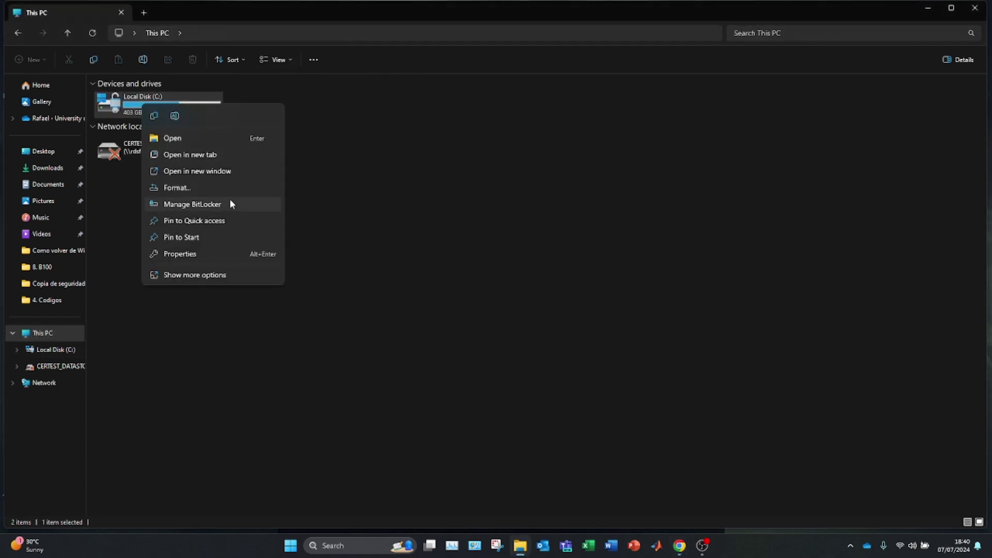
left_click(195, 253)
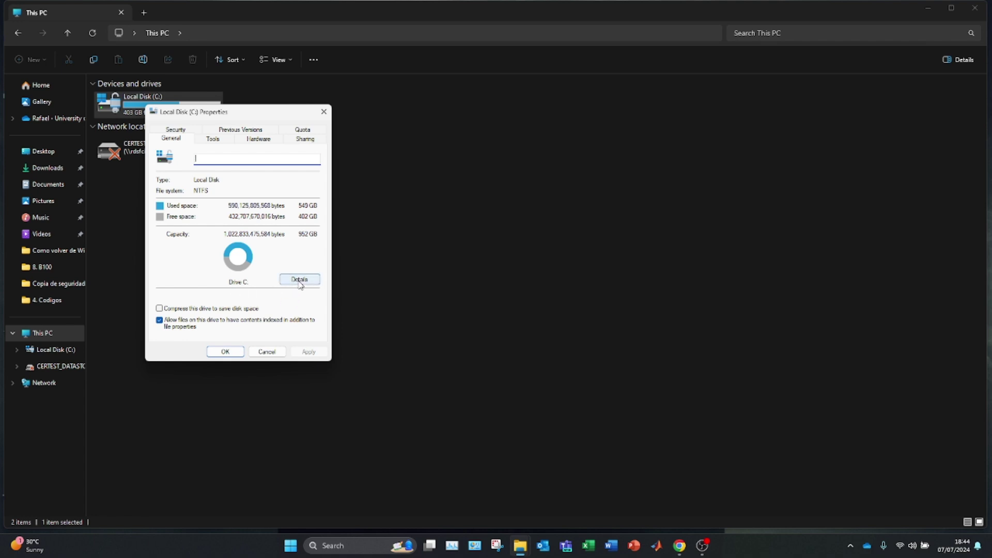
left_click(299, 280)
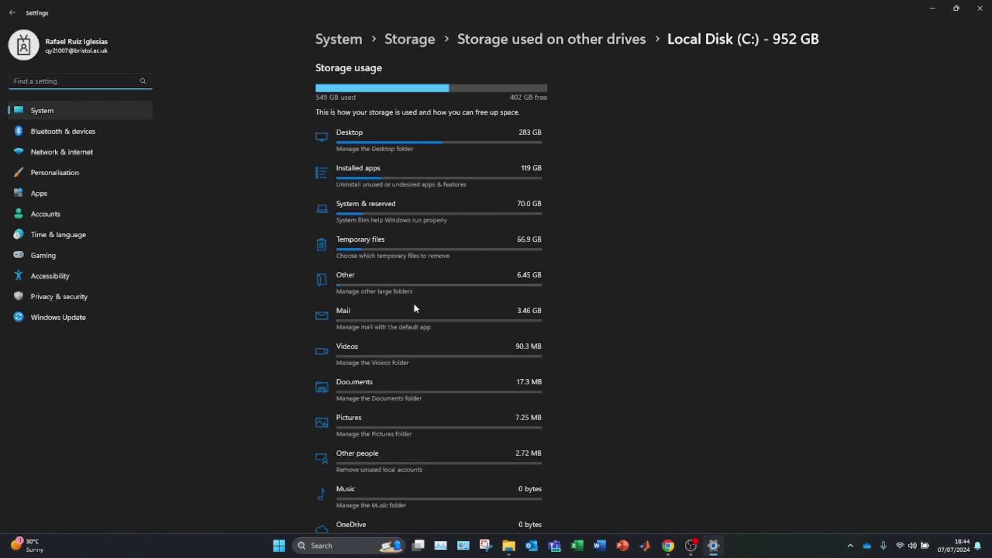
left_click(984, 9)
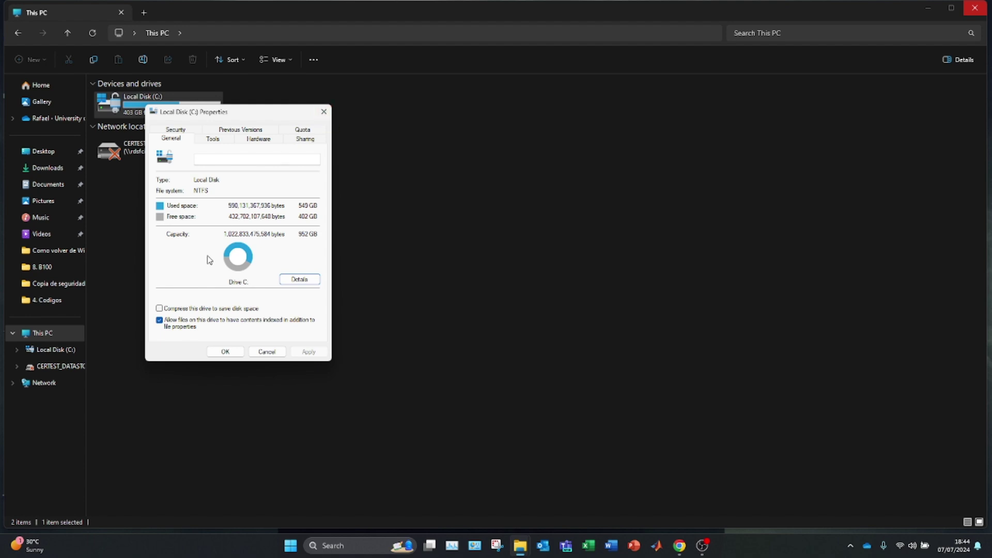
left_click(160, 321)
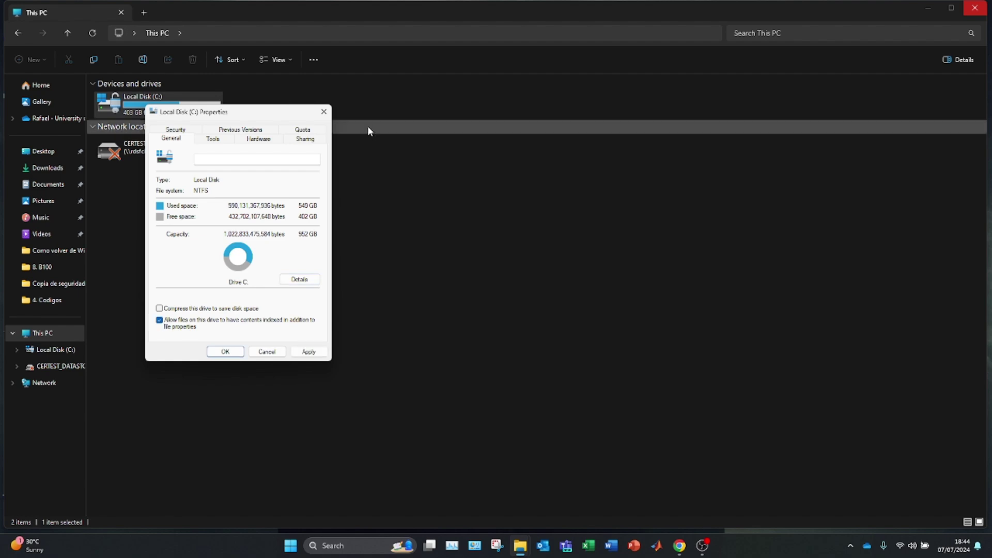
left_click(324, 111)
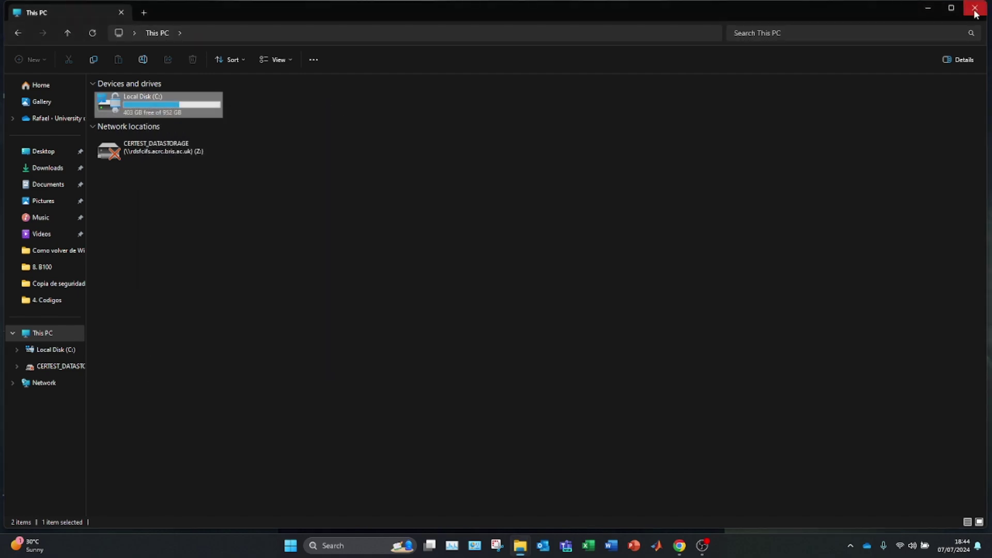
Minimize the This PC window, open the Recycle Bin from the desktop and permanently delete all of its items.
left_click(927, 6)
double_click(18, 29)
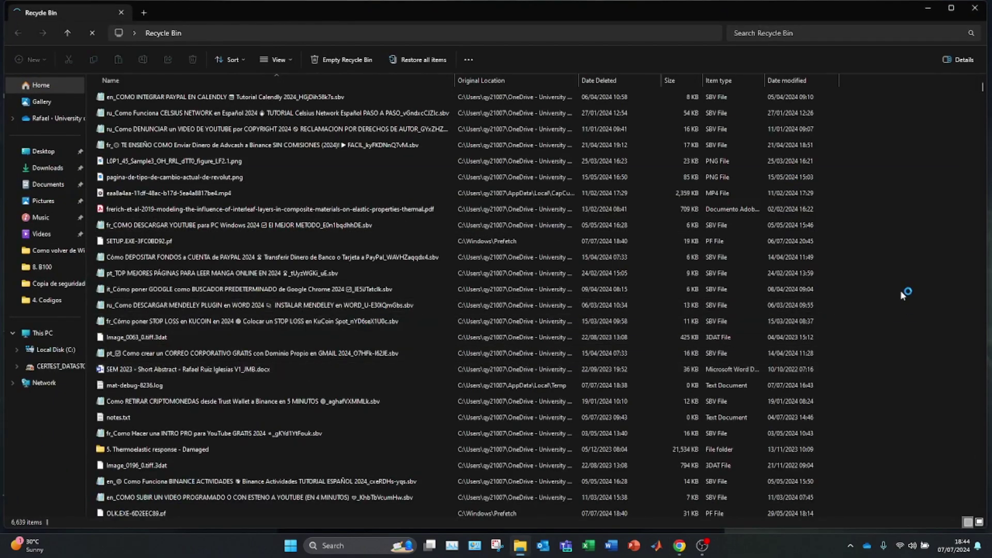
key("ctrl+a")
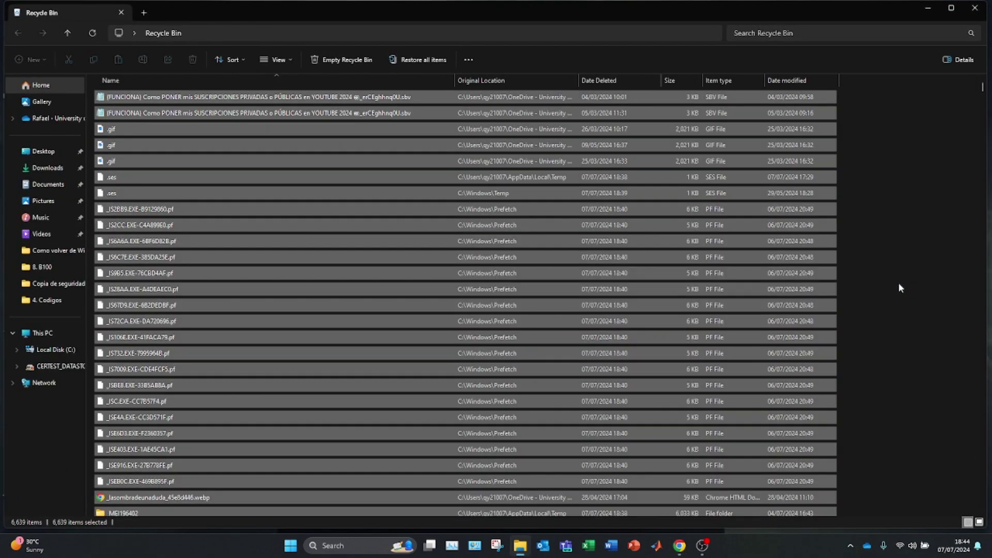
key("Delete")
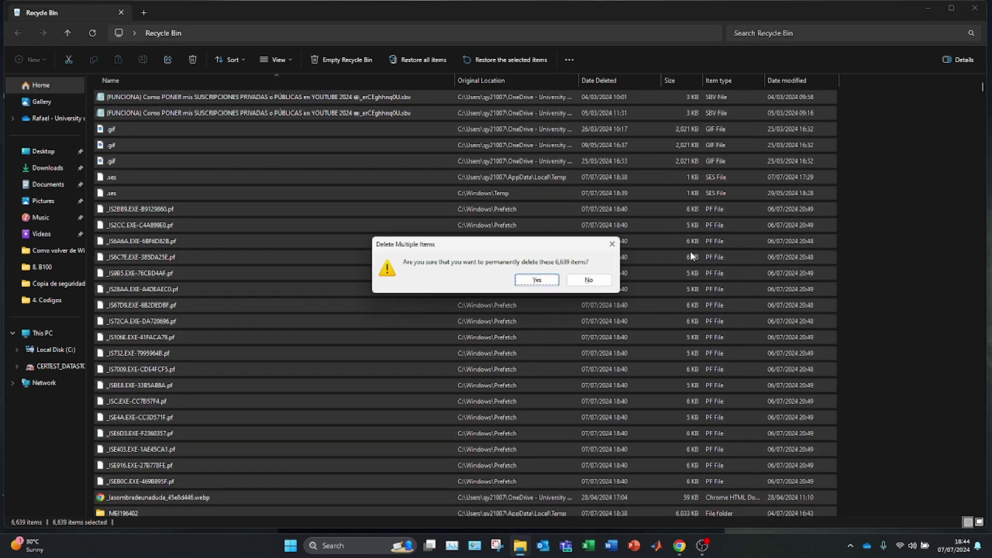
left_click(549, 279)
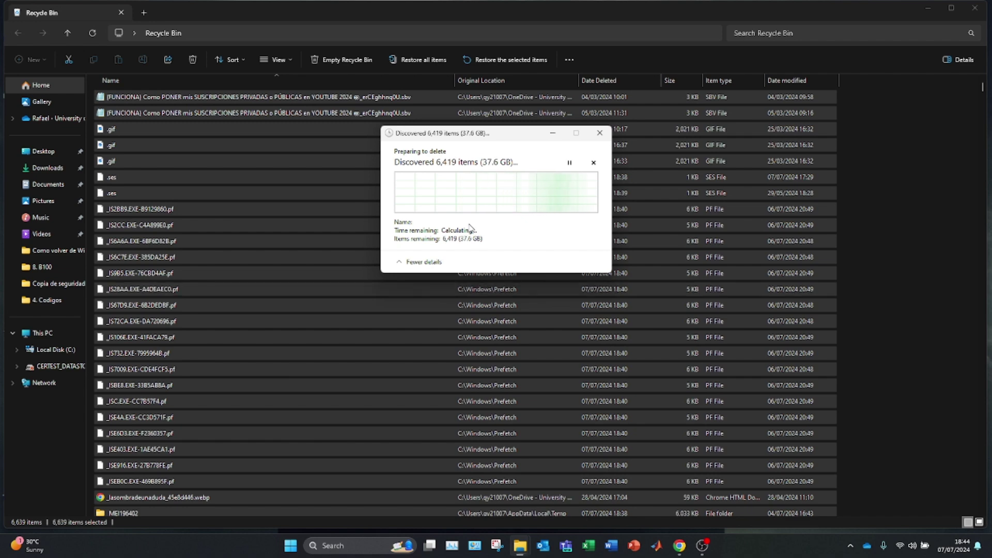
left_click(406, 220)
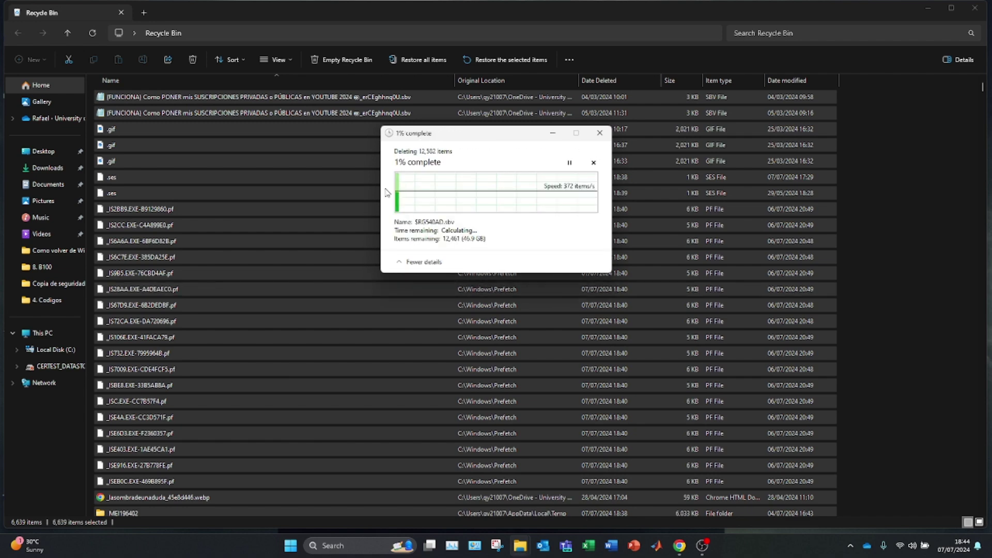